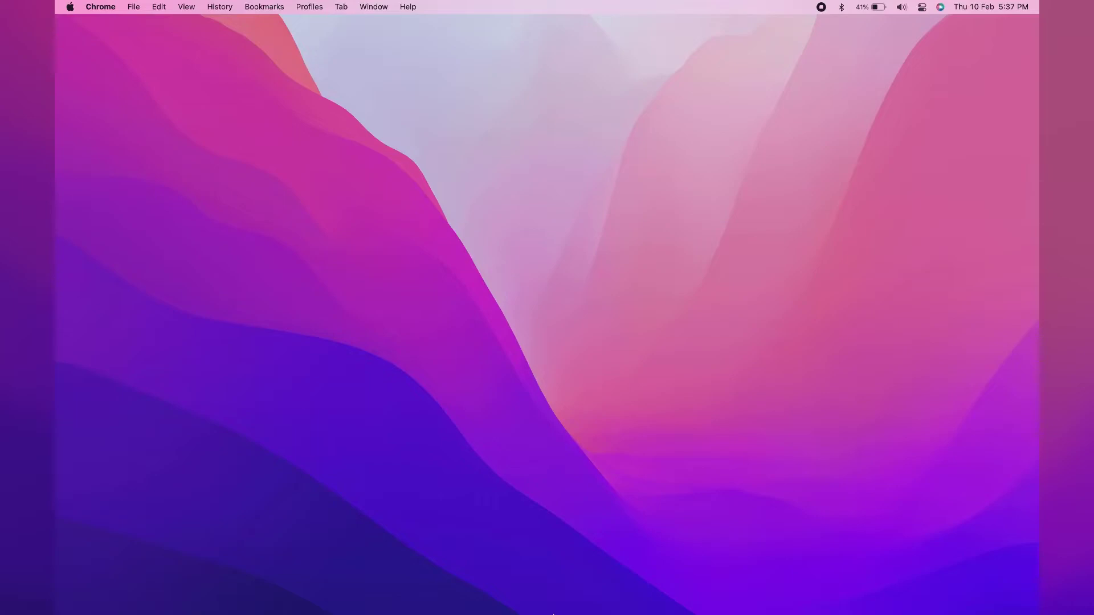
Step: Download the AndroidFileTransfer.dmg installer from android.com/filetransfer in Chrome and keep it despite the warning
click(313, 586)
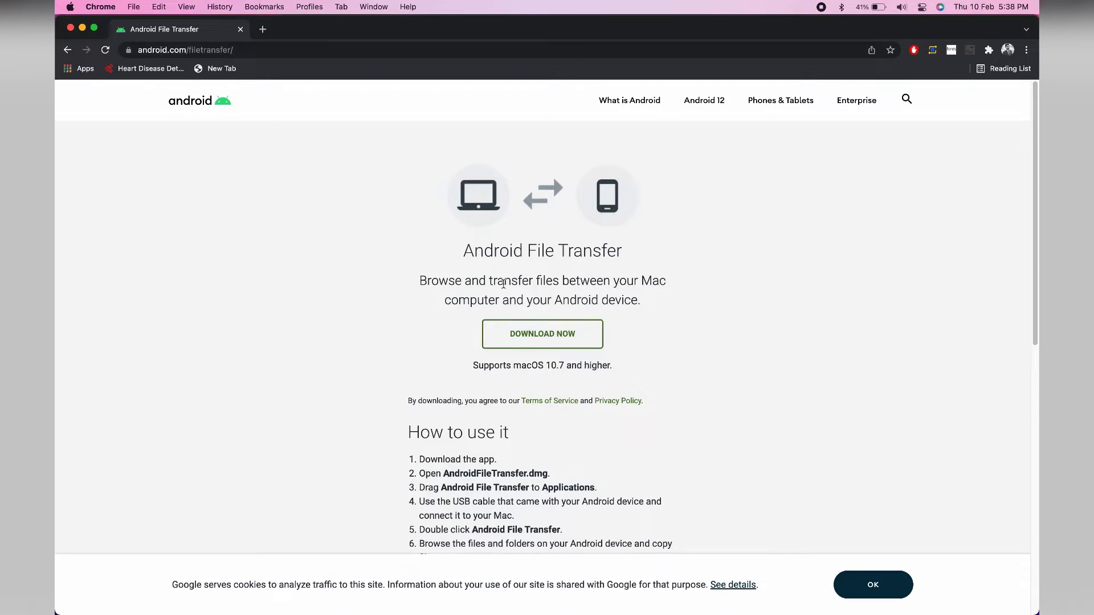
click(558, 333)
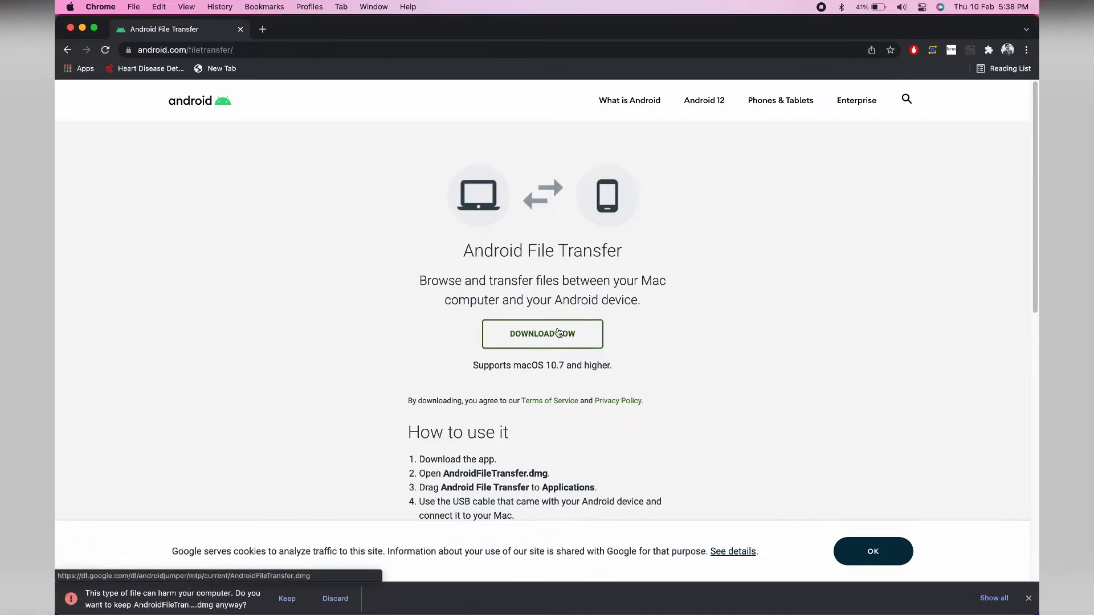
click(288, 599)
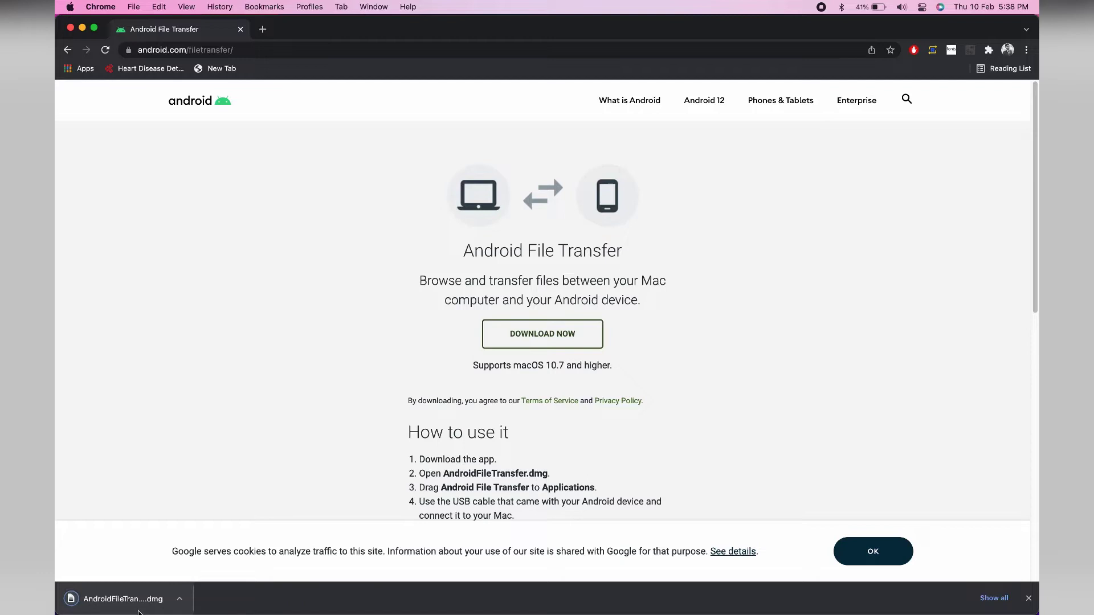
Step: Open AndroidFileTransfer.dmg and copy Android File Transfer.app into the Applications folder
click(127, 604)
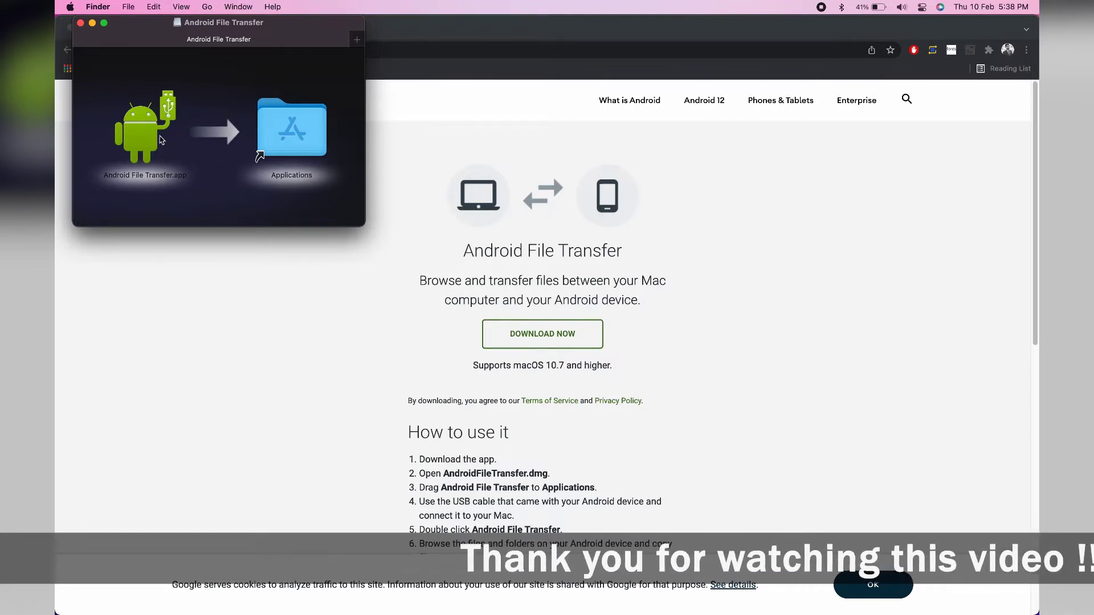
drag(159, 140, 285, 139)
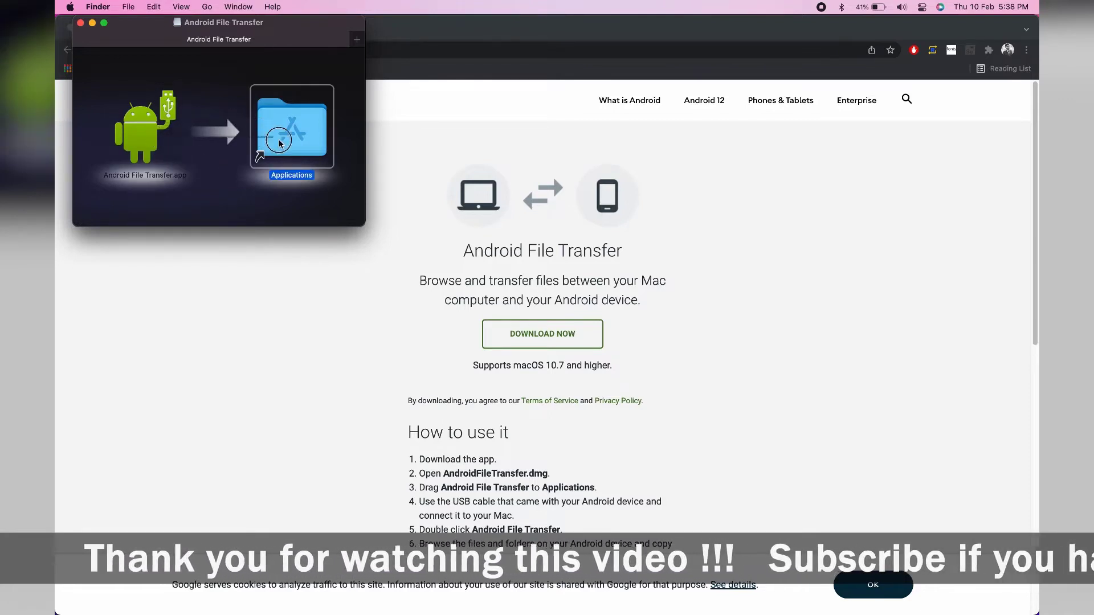
drag(146, 129, 262, 151)
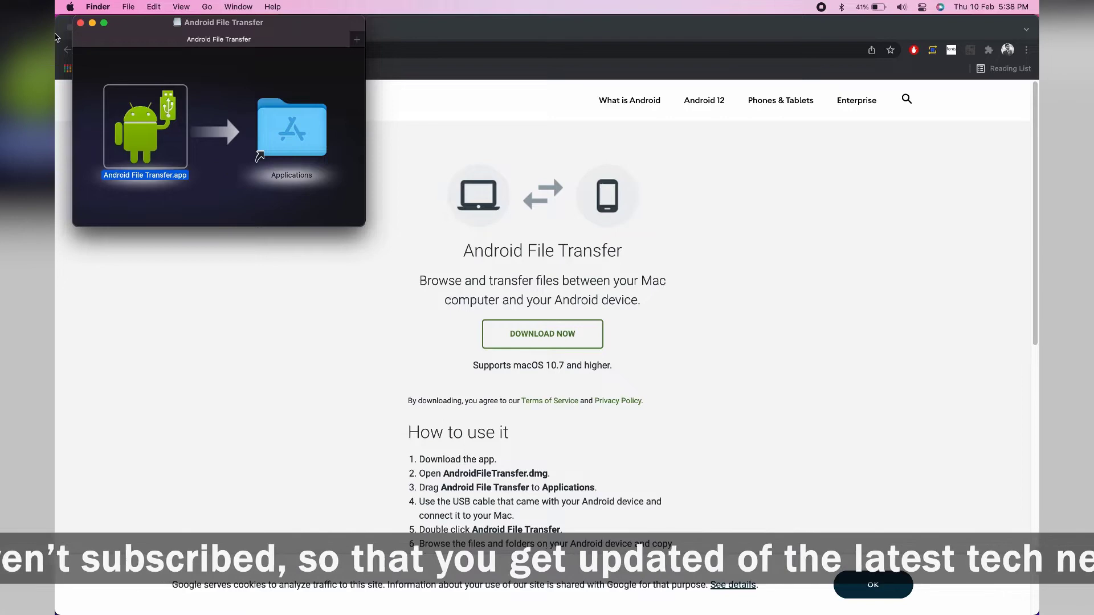
Step: Close the installer window and the Chrome browser window
click(81, 25)
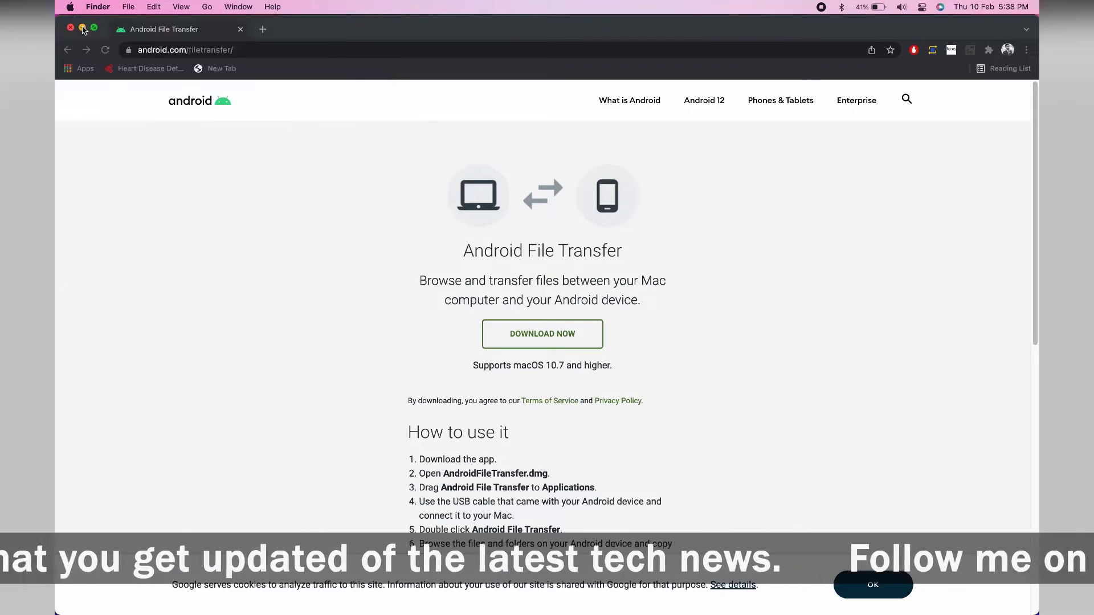
click(72, 28)
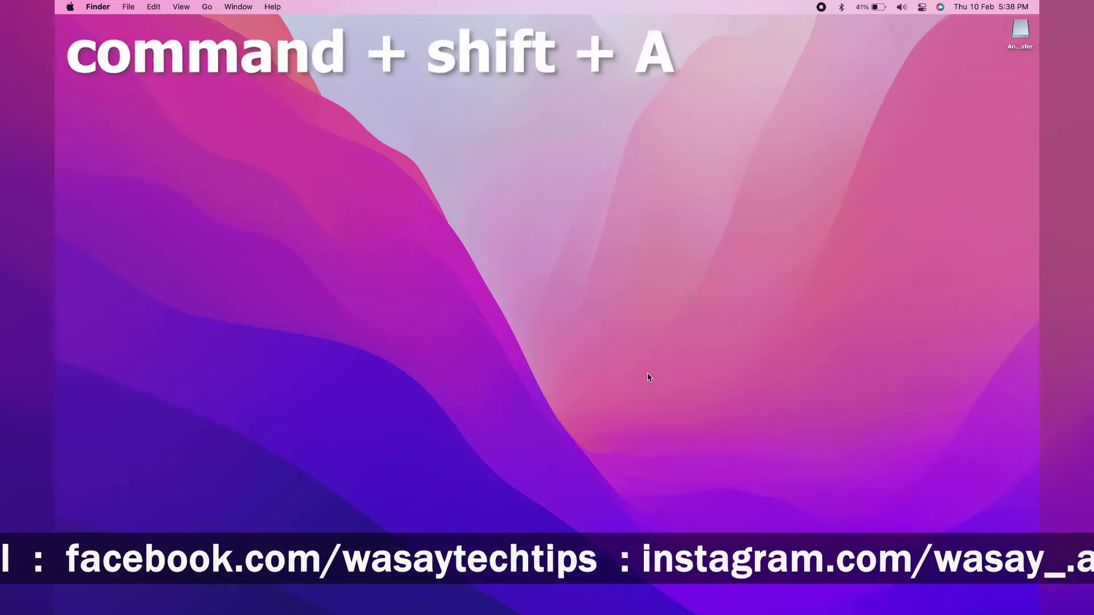
Step: Launch Android File Transfer.app from Applications, approving the internet-download prompt
key(super+shift+a)
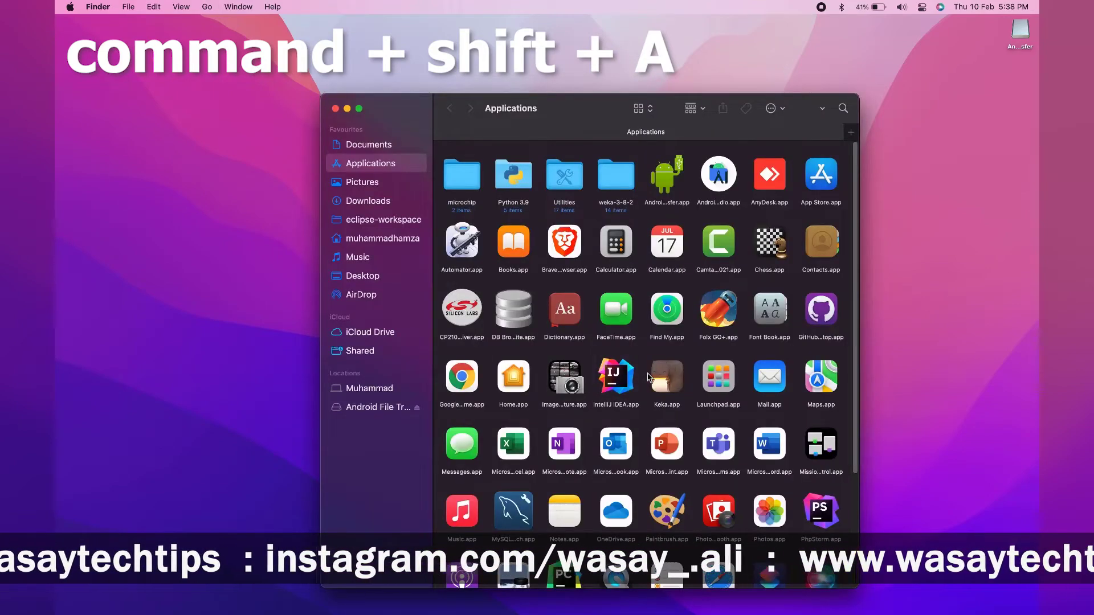
click(666, 187)
double_click(665, 186)
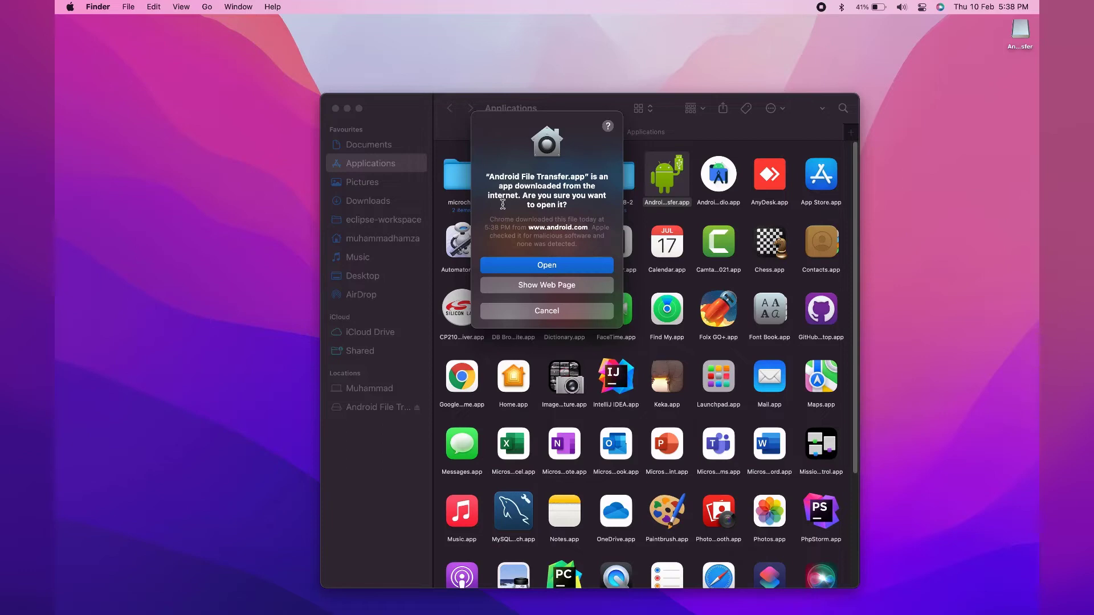
click(546, 264)
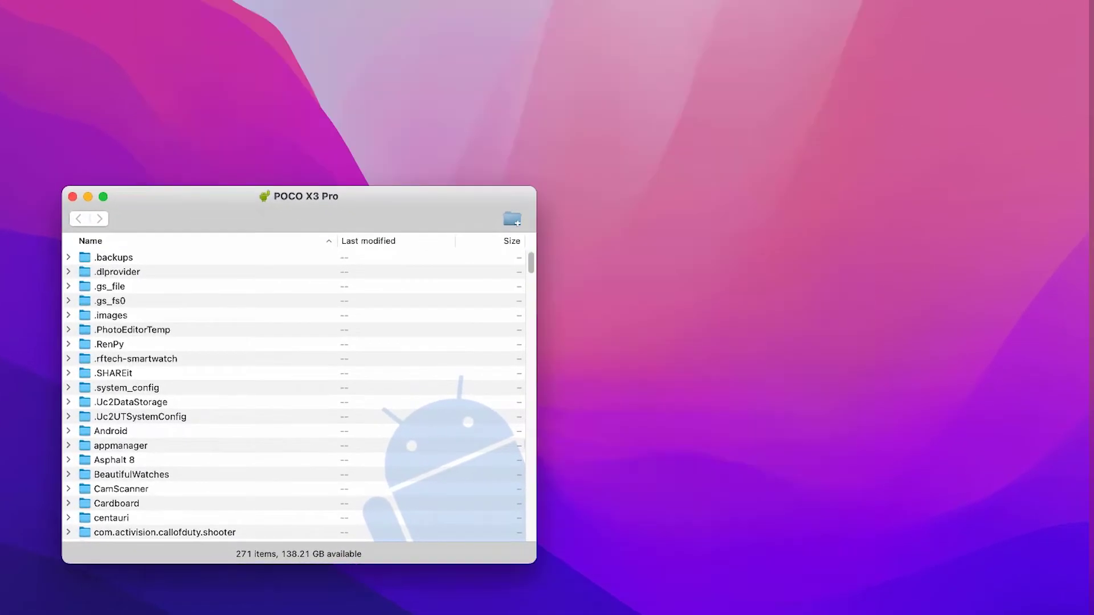
Step: Copy 1102985893.pdf from the phone's Download folder to the desktop, then open and close it in Preview
click(216, 333)
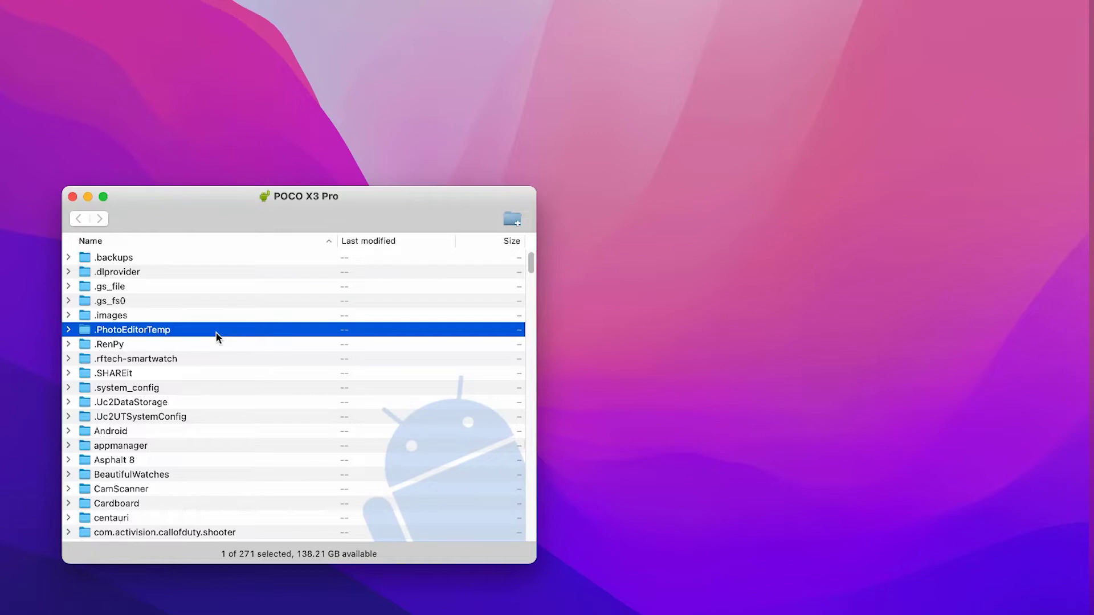
key(d)
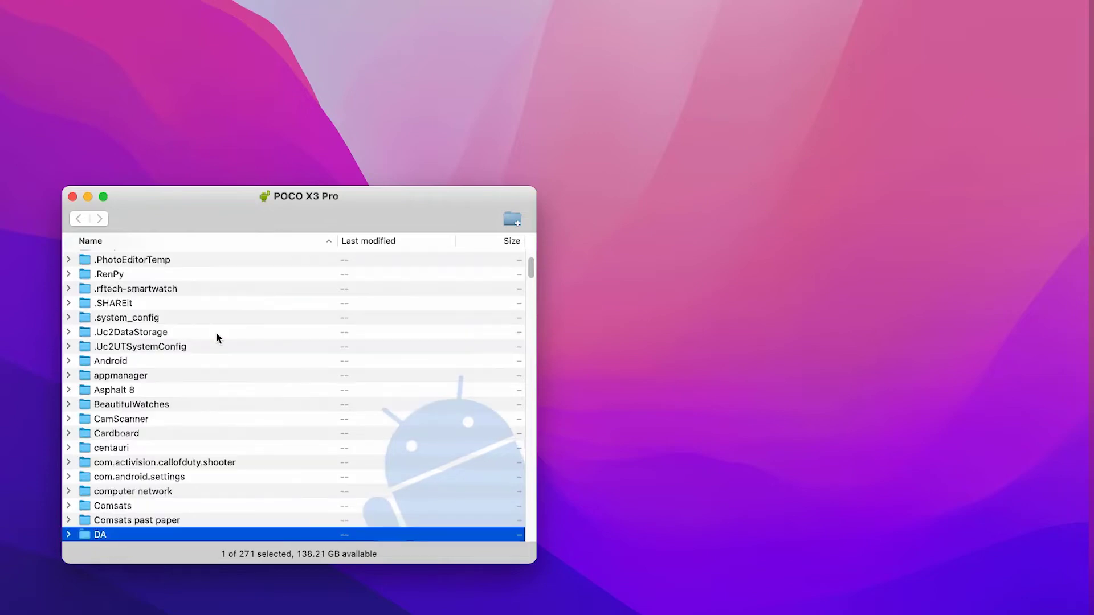
scroll(216, 338, down, 5)
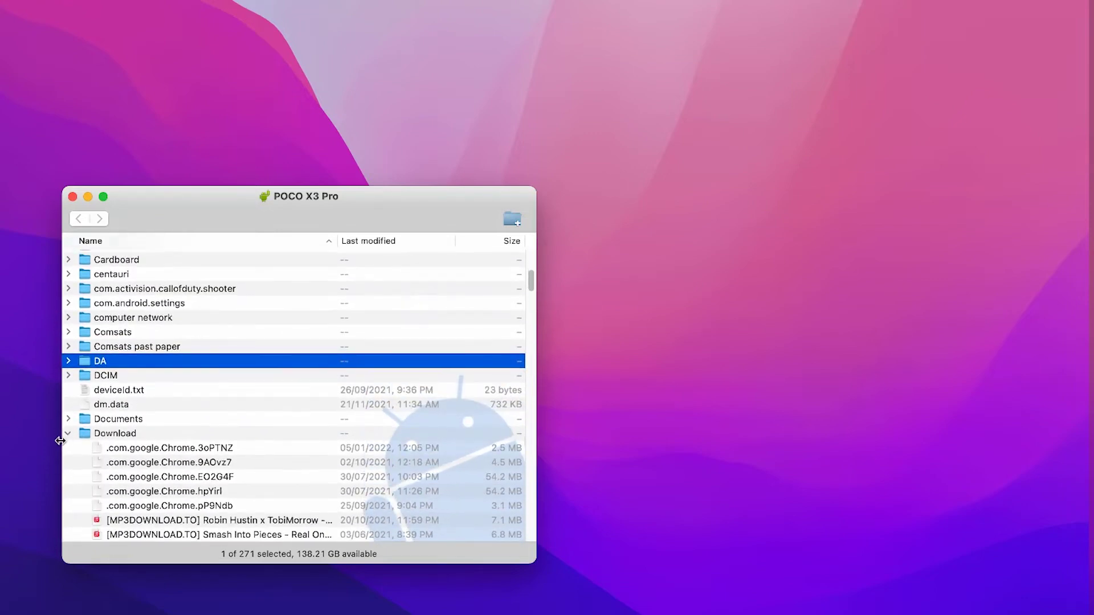
scroll(217, 431, down, 3)
scroll(218, 431, down, 2)
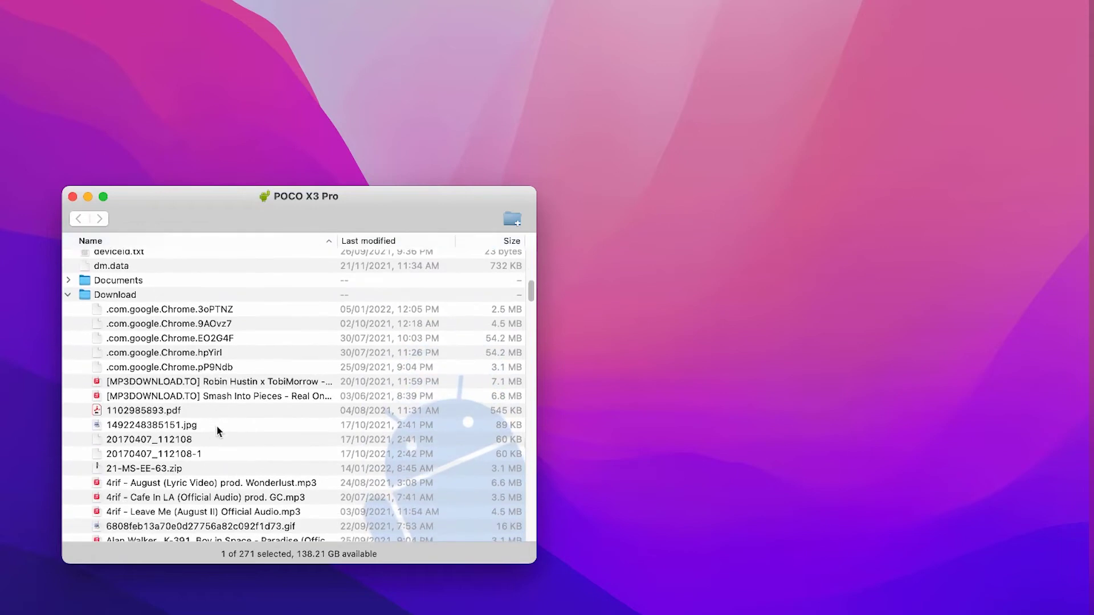
click(133, 411)
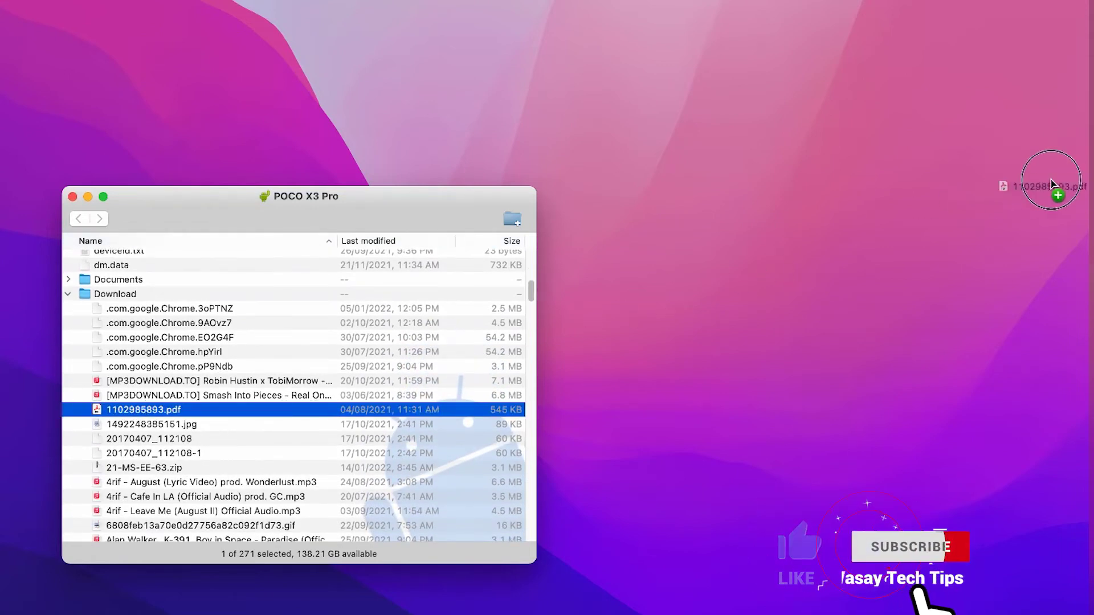
drag(133, 411, 865, 184)
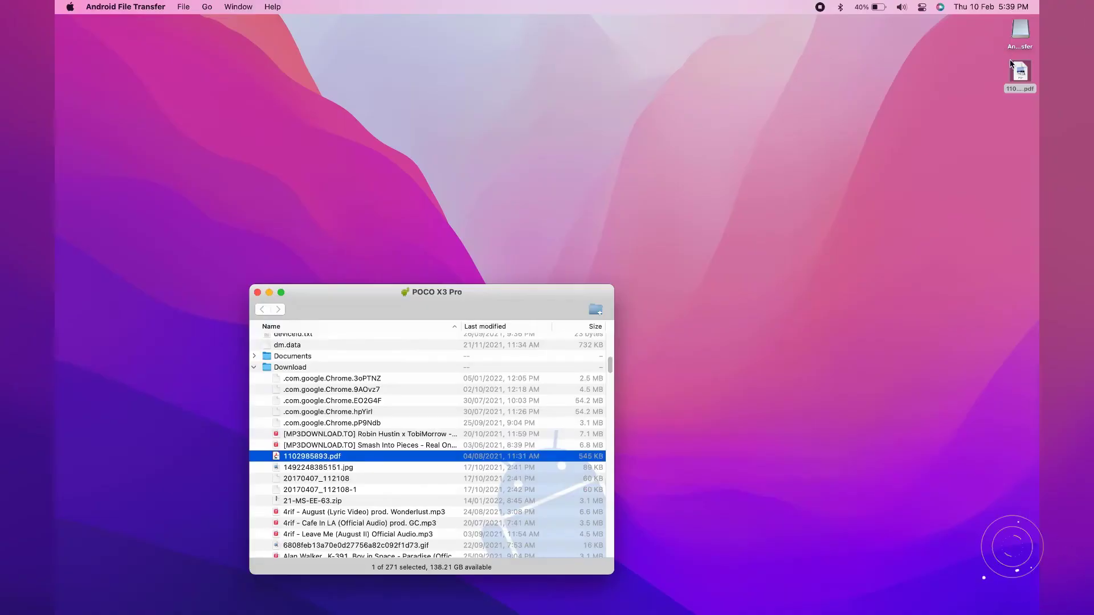
double_click(1015, 68)
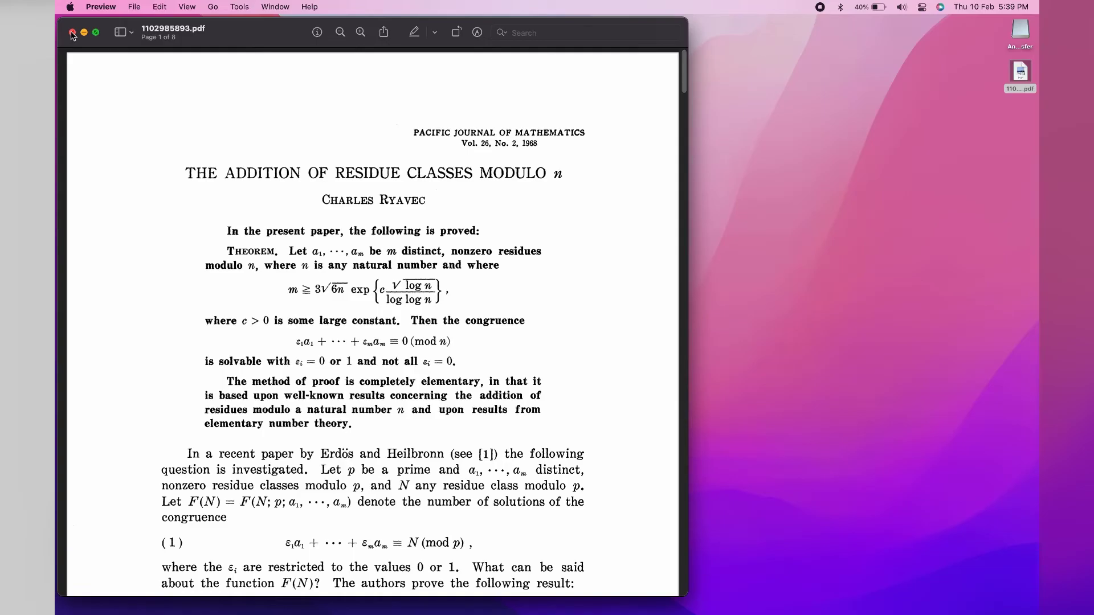
click(73, 33)
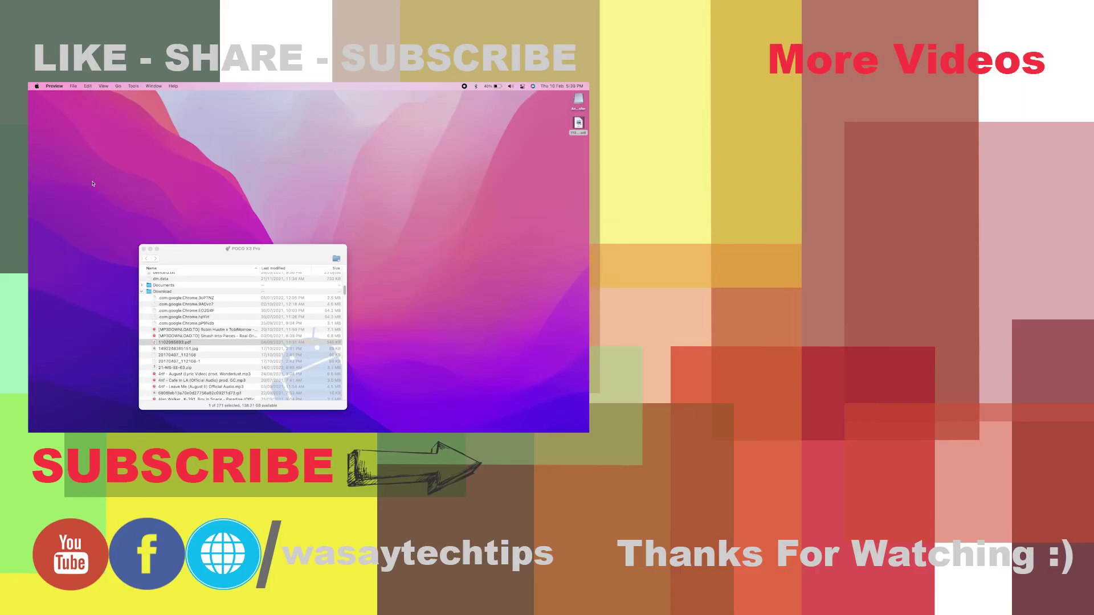